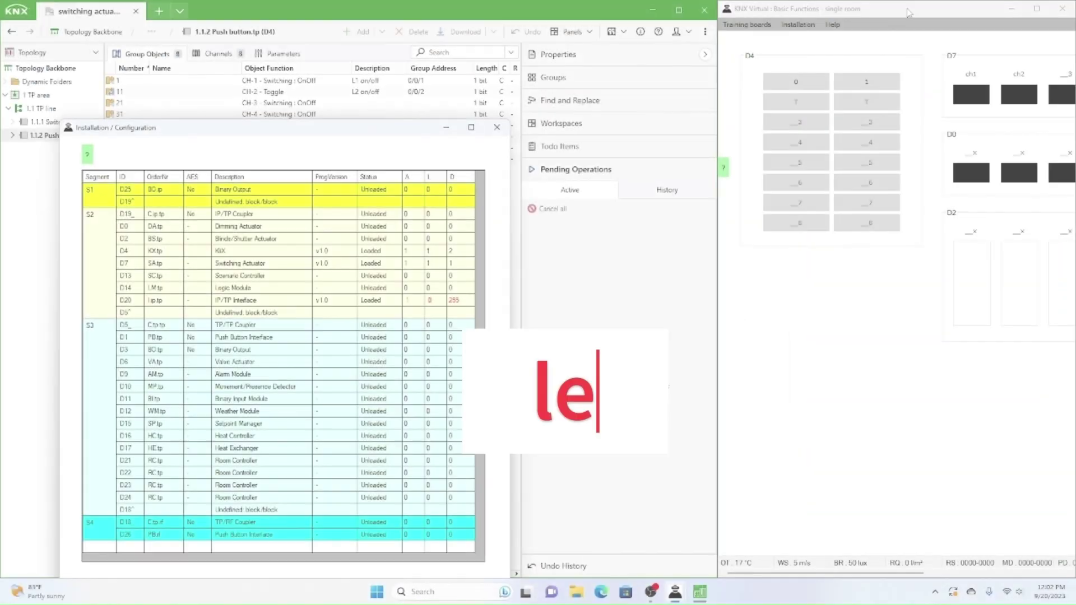
# Step: Centre the KNX Virtual window, then switch D7 lights ch1 and ch2 on and off
pyautogui.moveTo(909, 12); pyautogui.dragTo(600, 63)
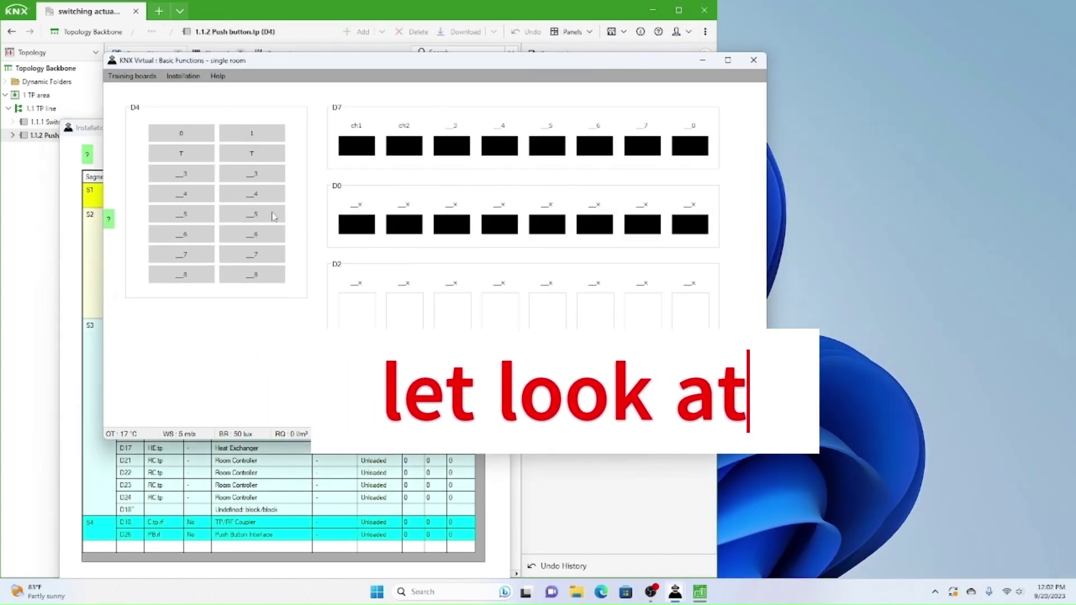
pyautogui.click(253, 139)
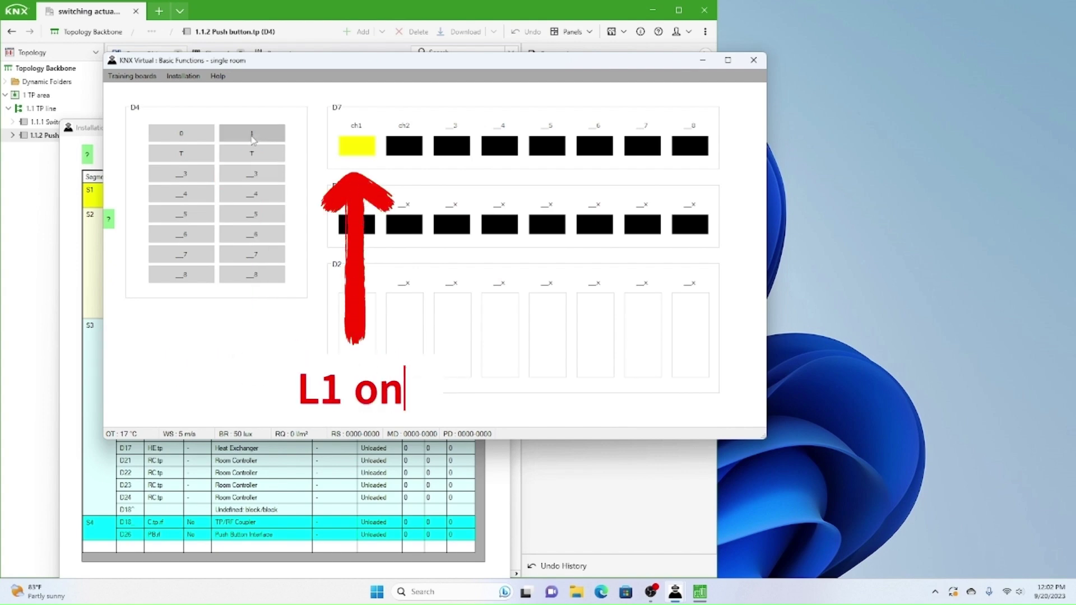
pyautogui.click(182, 135)
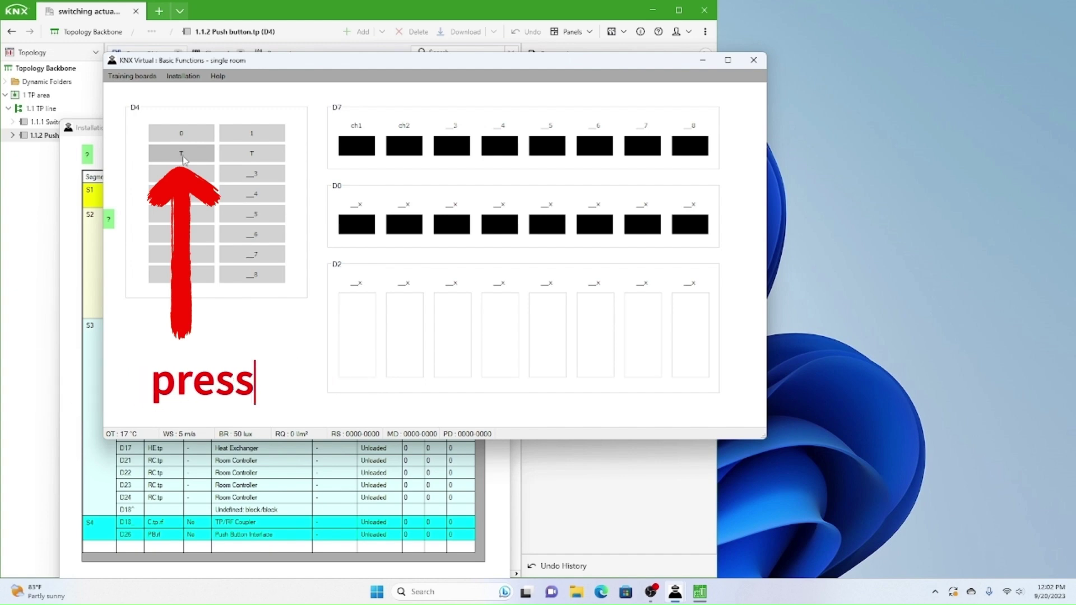
pyautogui.click(183, 154)
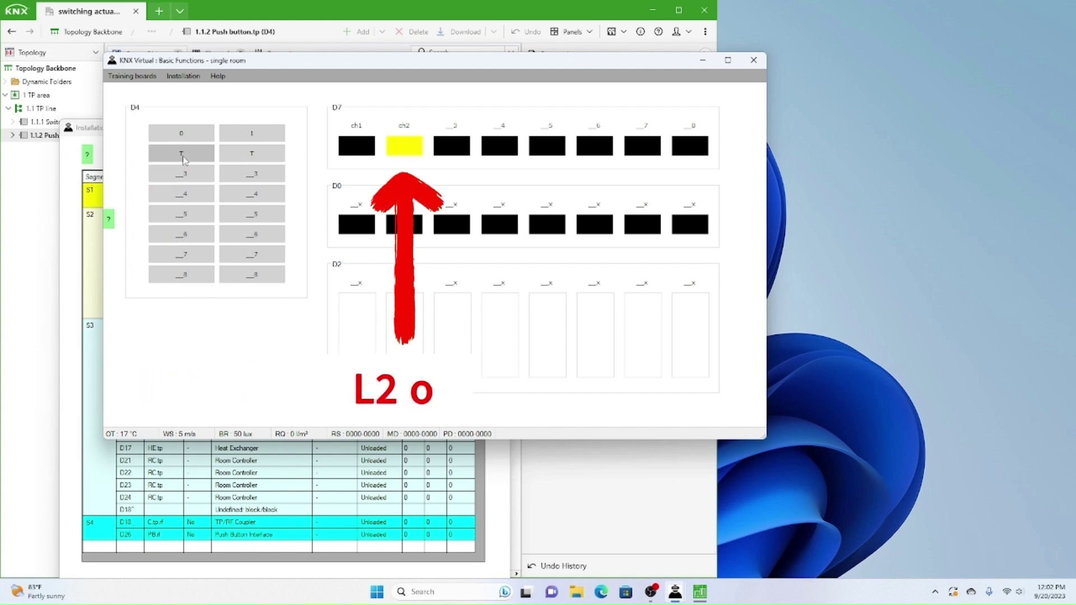
pyautogui.click(182, 157)
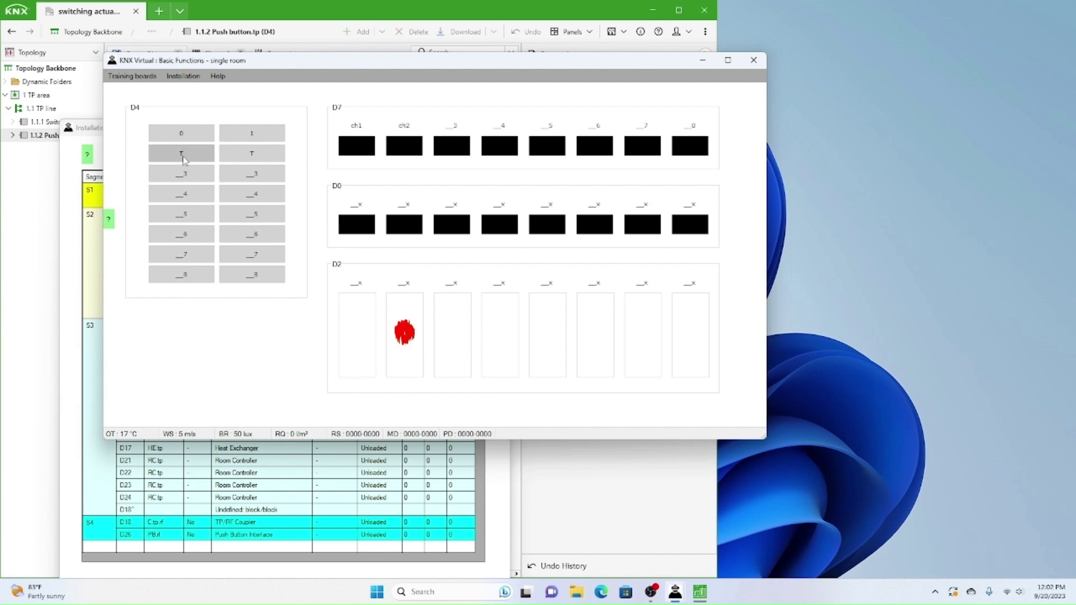
# Step: Toggle D7 ch2 on and off with the T button, then light ch1 and ch2 again
pyautogui.click(264, 159)
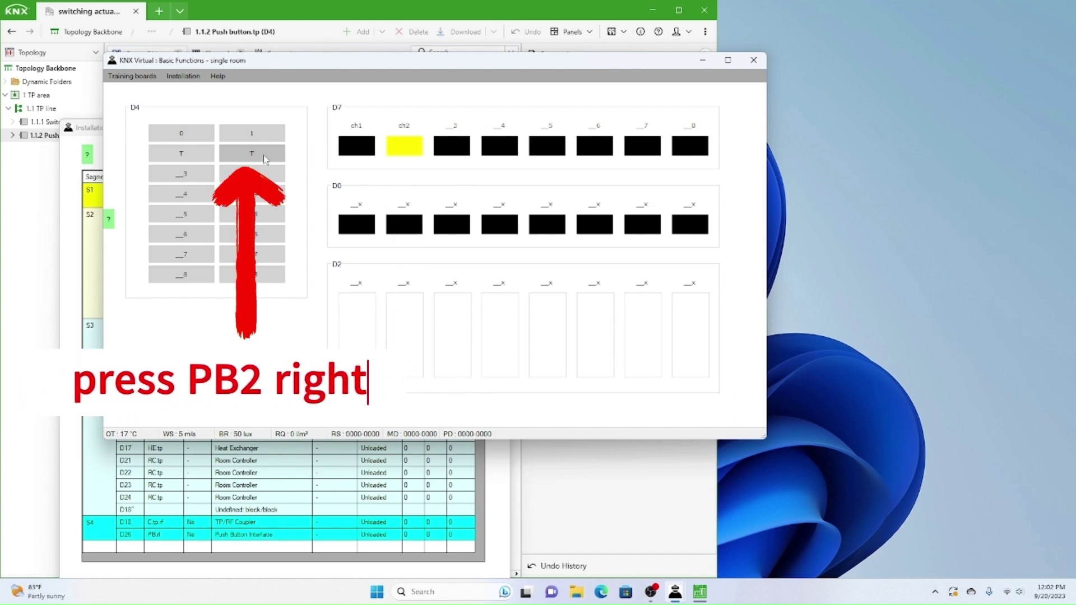
pyautogui.click(265, 160)
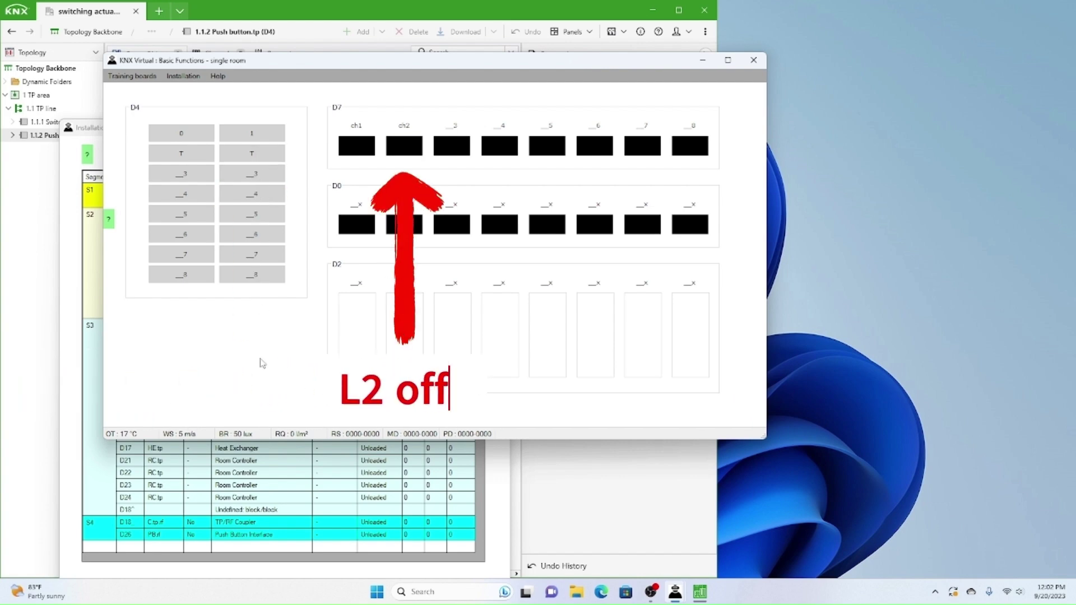
pyautogui.click(268, 137)
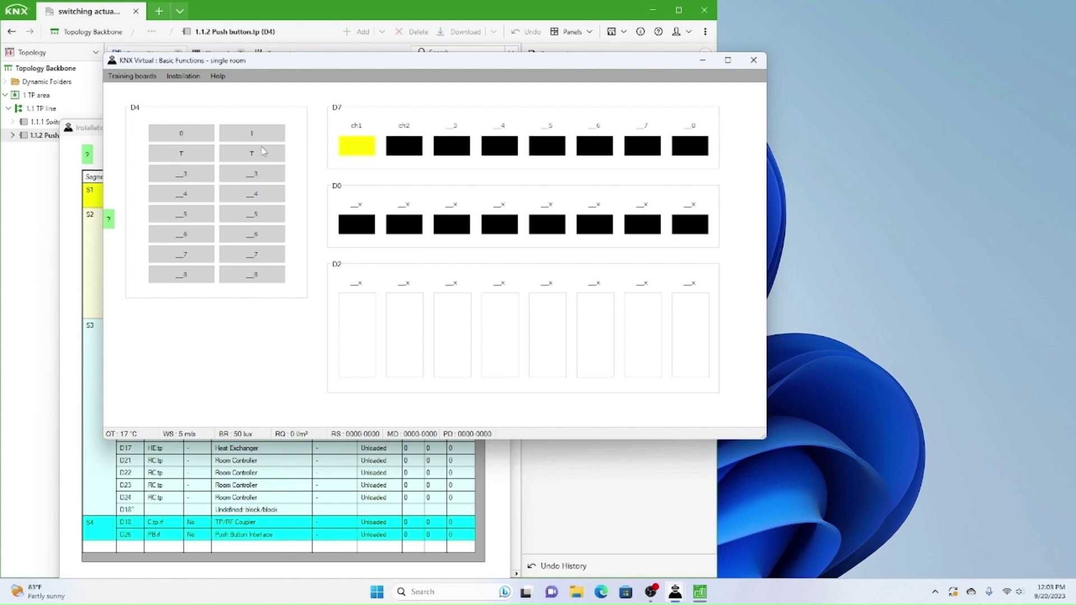
pyautogui.click(260, 160)
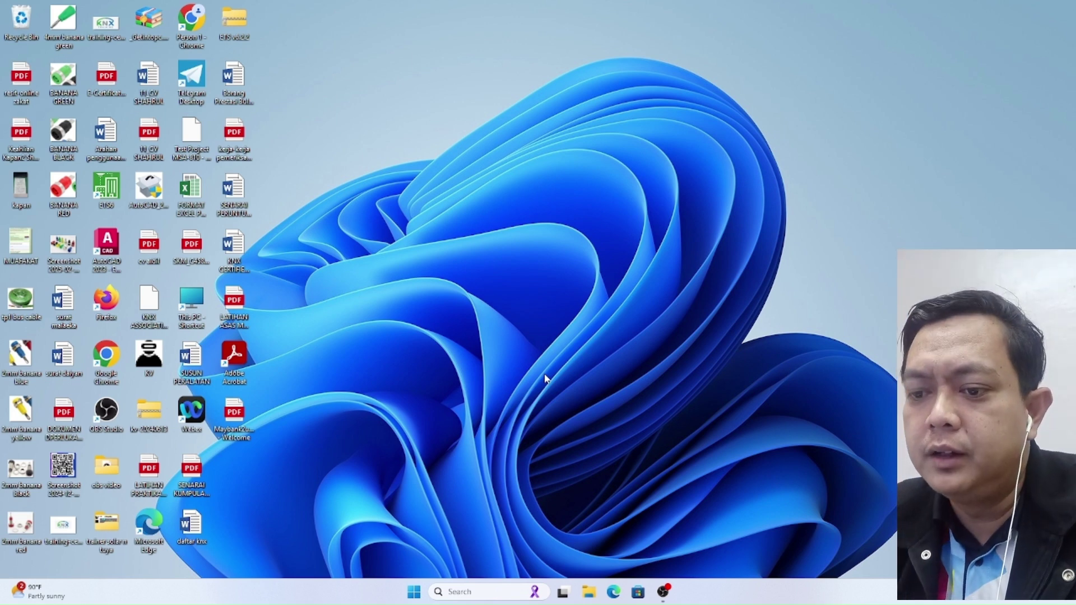
# Step: Launch Chrome with your own profile and search Google for 'myknx'
pyautogui.doubleClick(105, 351)
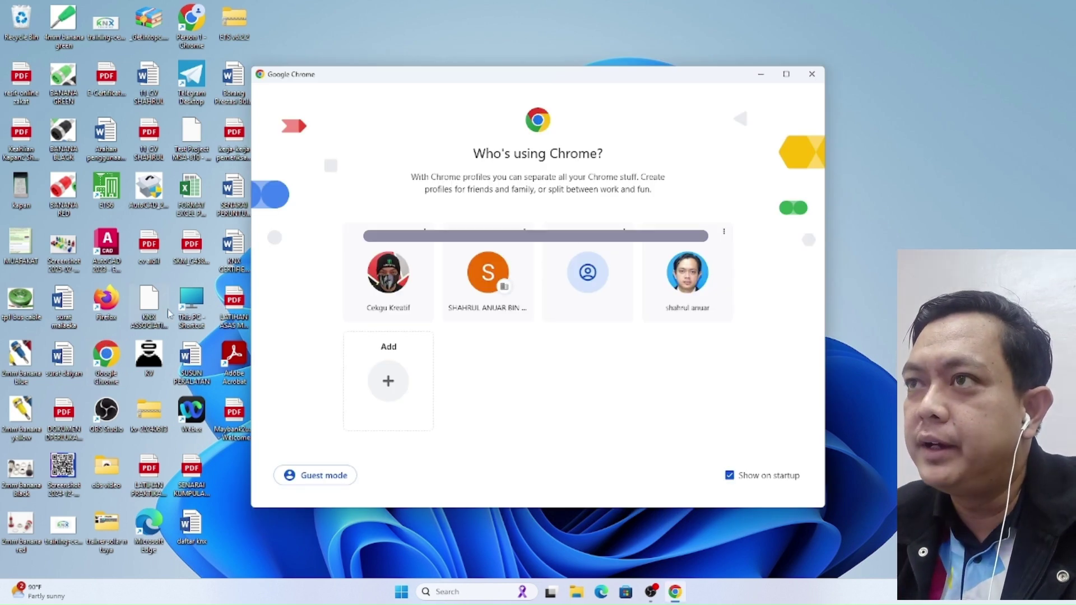
pyautogui.click(674, 268)
pyautogui.click(405, 252)
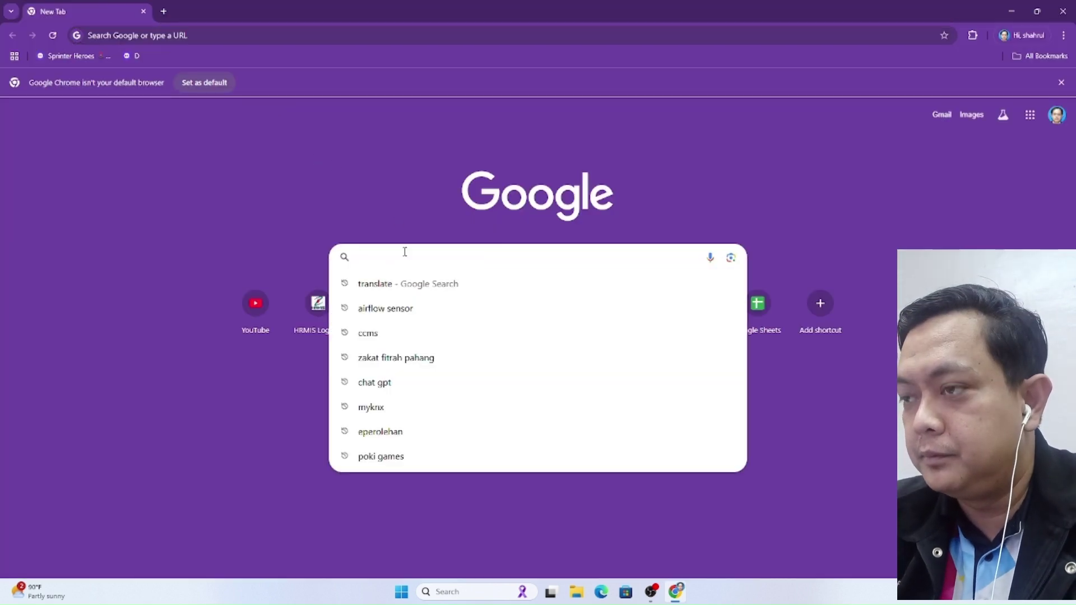
pyautogui.write('myknx')
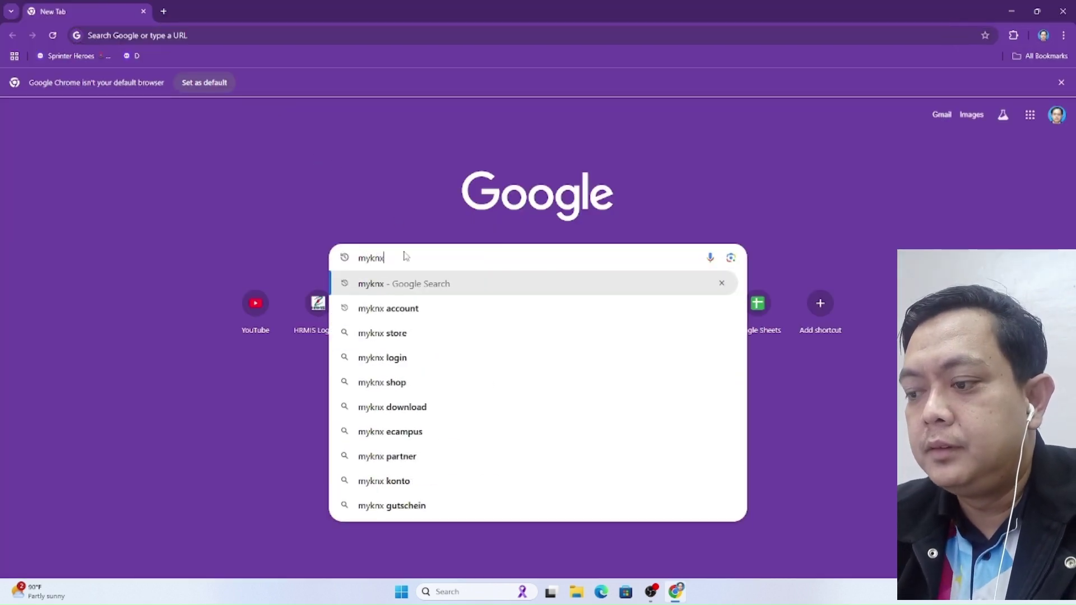
pyautogui.press('Return')
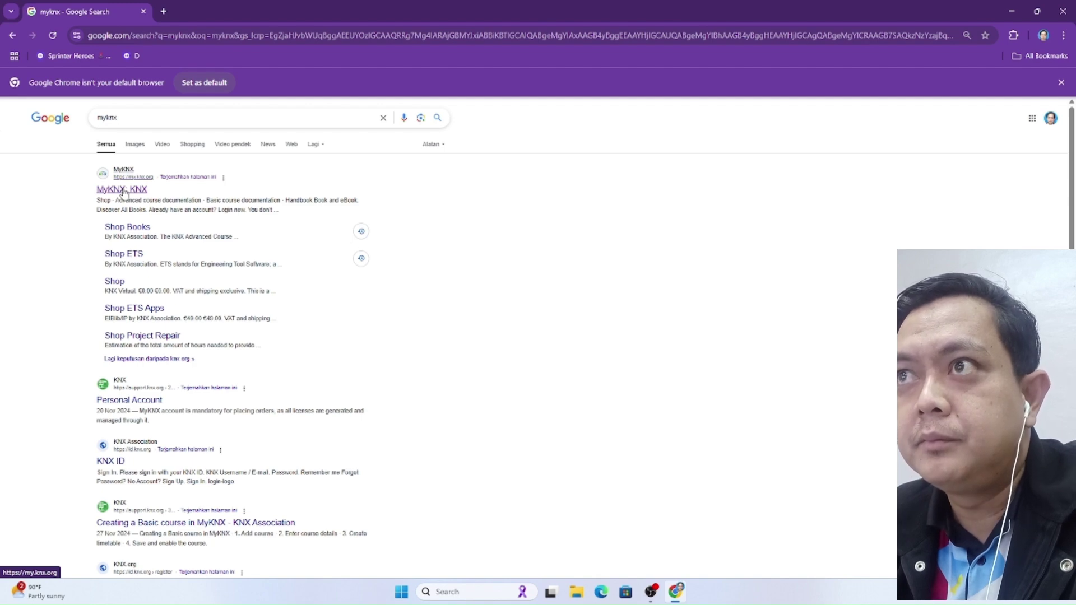
# Step: Open the MyKNX result and go to the shop's Sign In page
pyautogui.click(124, 190)
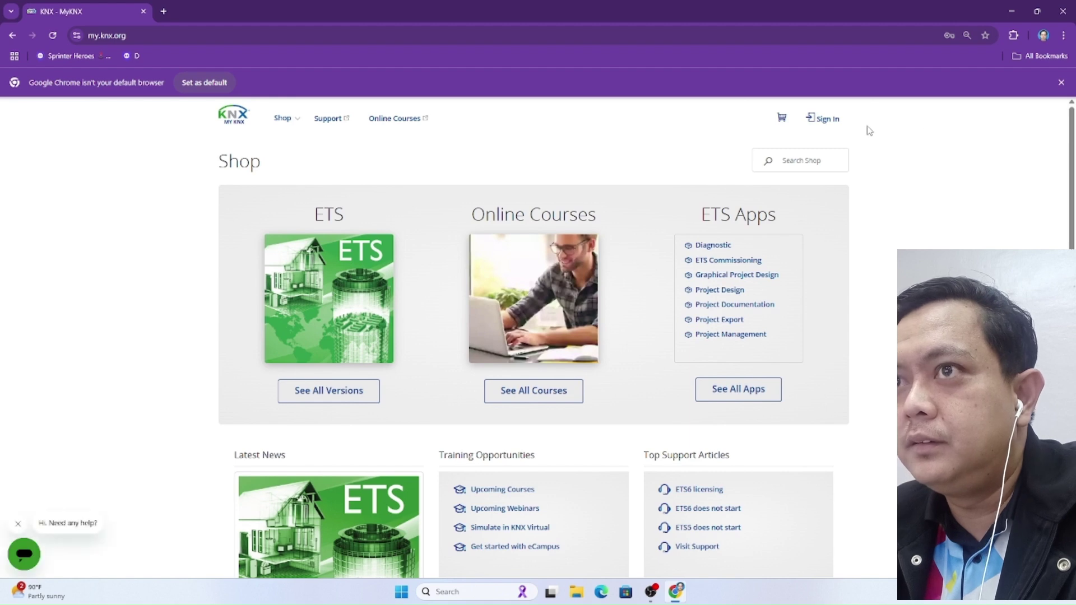
pyautogui.click(832, 128)
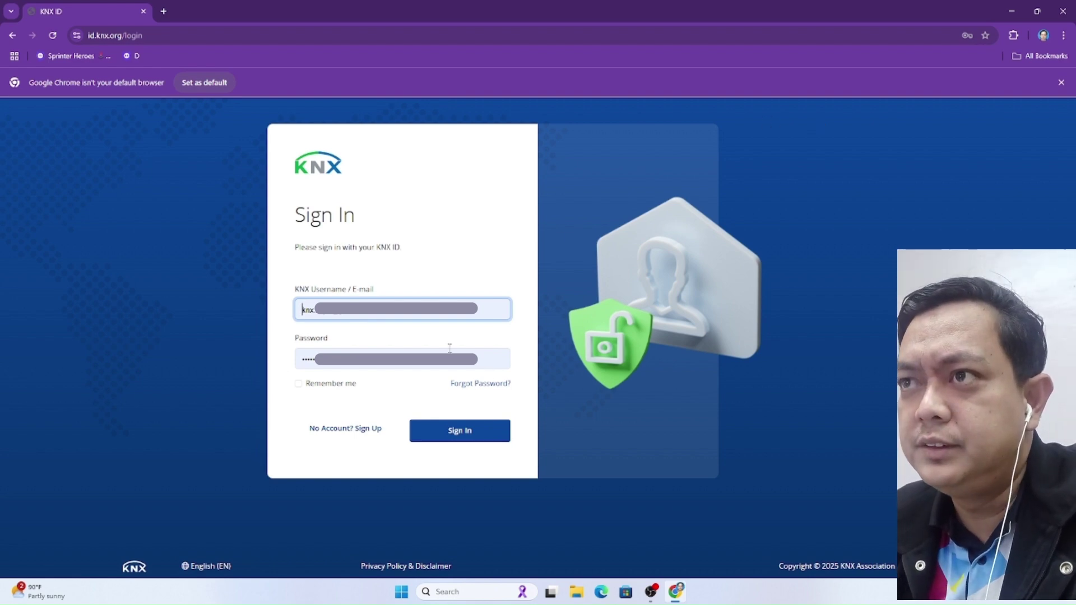
# Step: Sign in with the saved username and a newly typed password
pyautogui.click(392, 315)
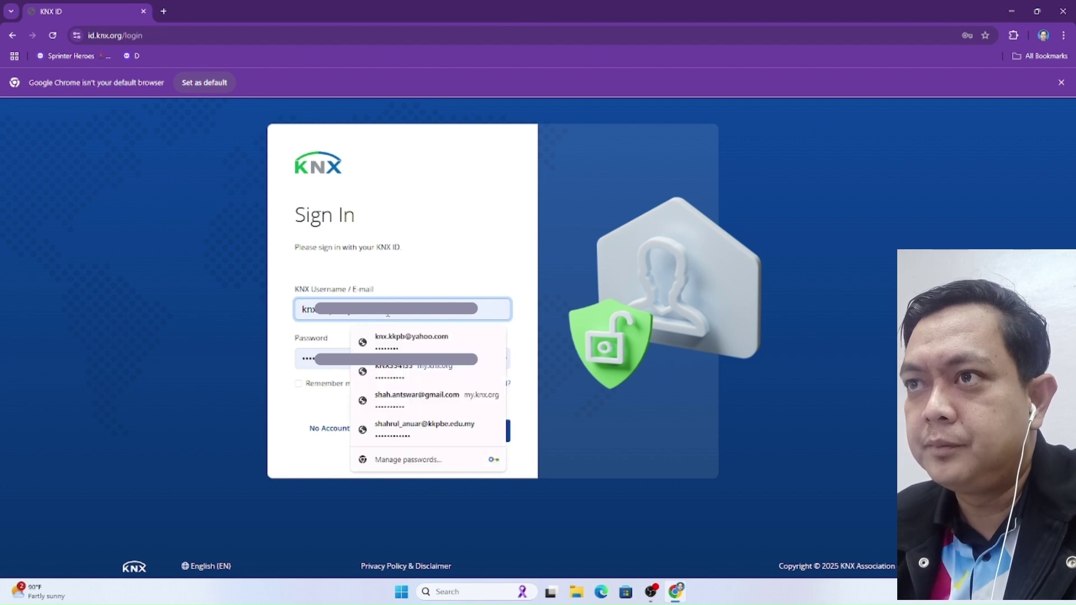
pyautogui.click(415, 429)
pyautogui.doubleClick(297, 360)
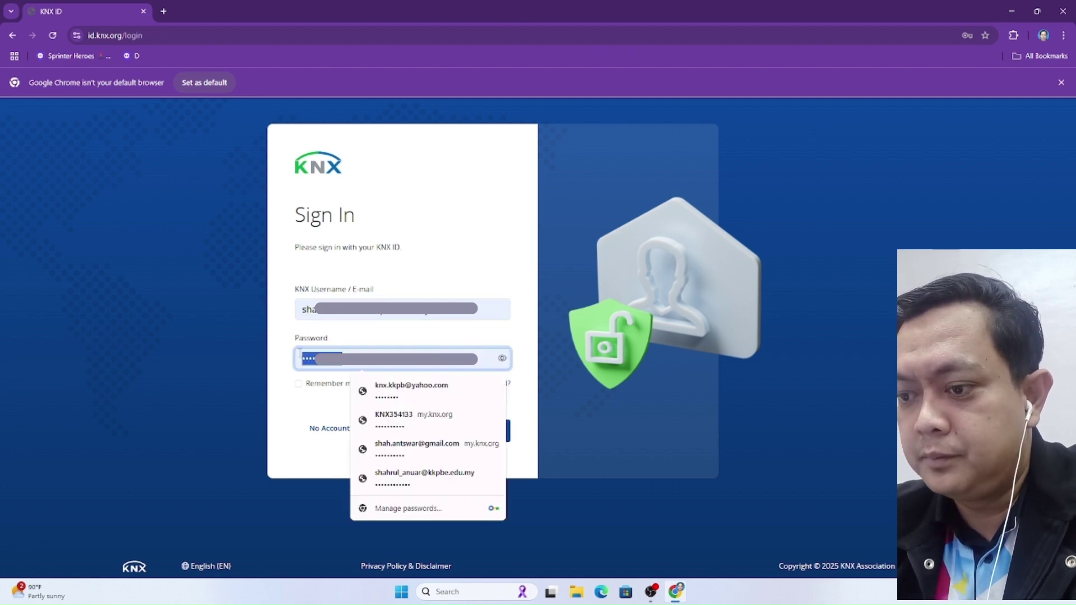
pyautogui.write('••')
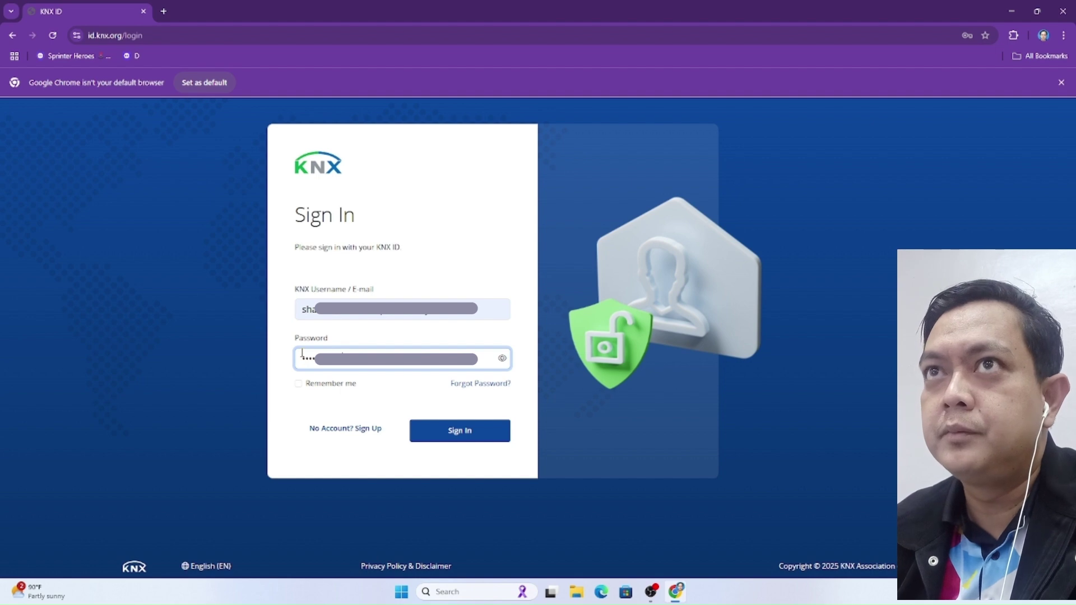
pyautogui.click(463, 441)
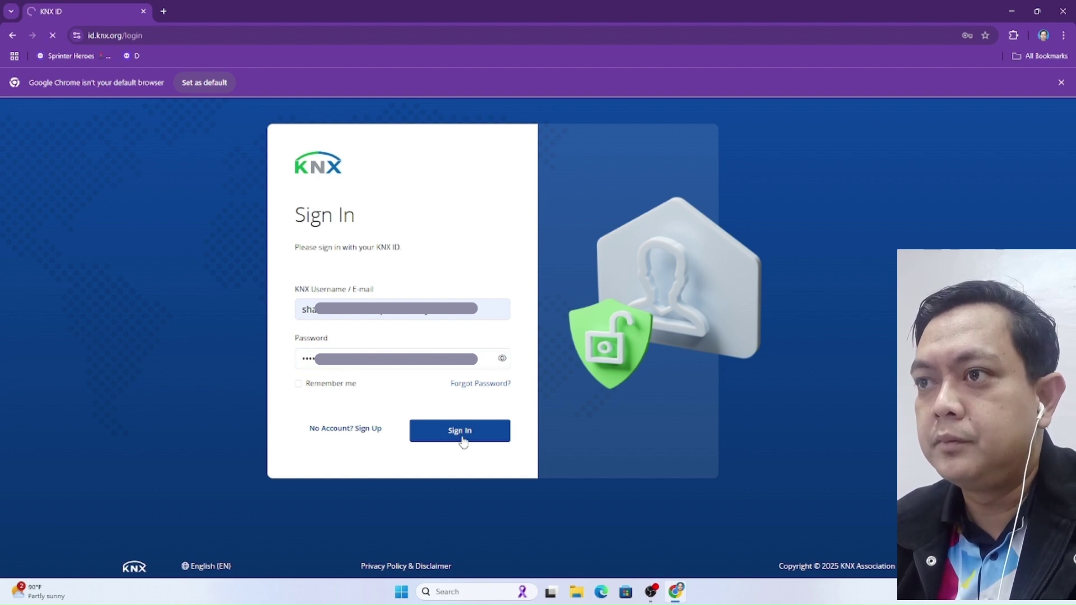
# Step: After the credentials error, reselect the saved login and retype the account password
pyautogui.click(392, 345)
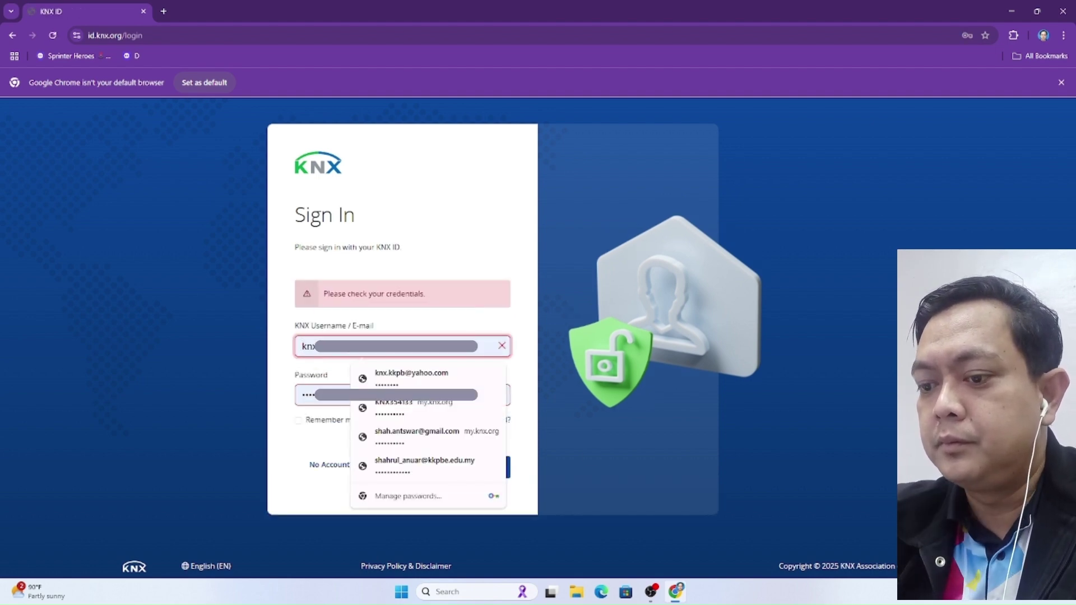
pyautogui.click(432, 468)
pyautogui.press('Tab')
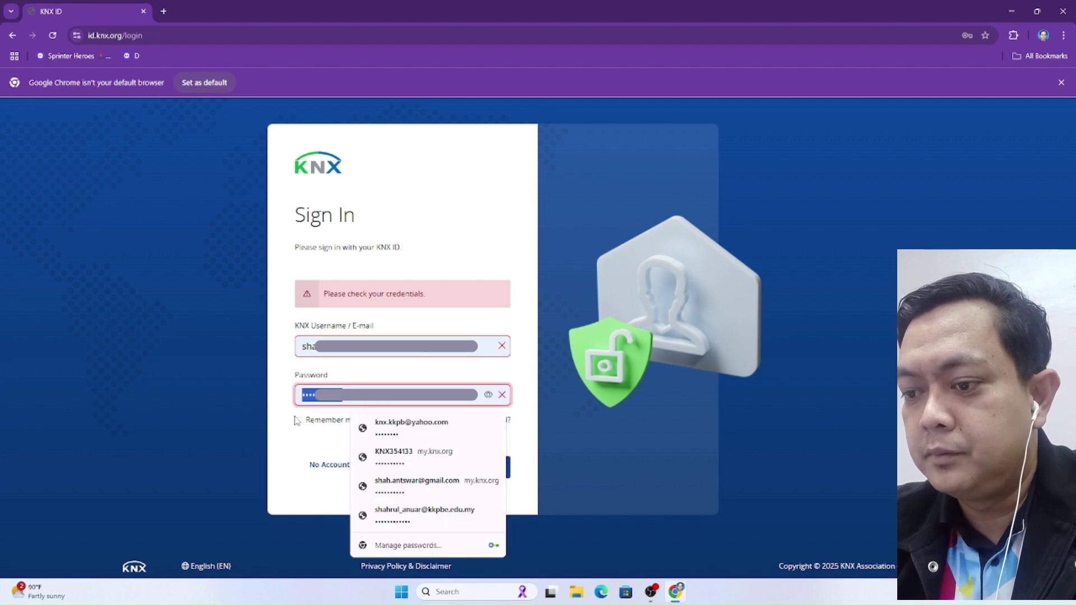
pyautogui.write('••••')
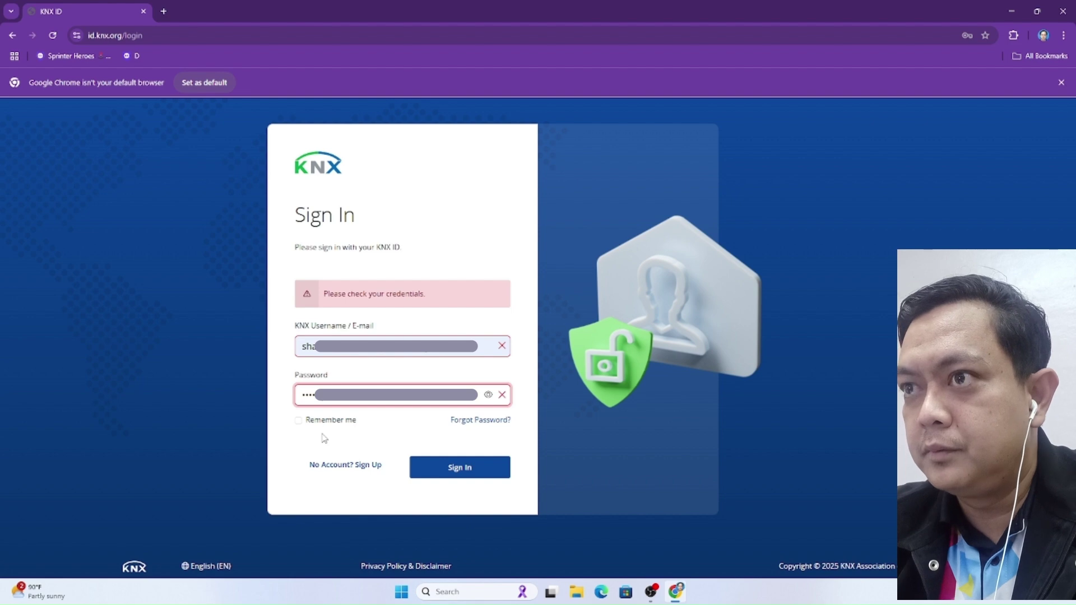
pyautogui.press('BackSpace')
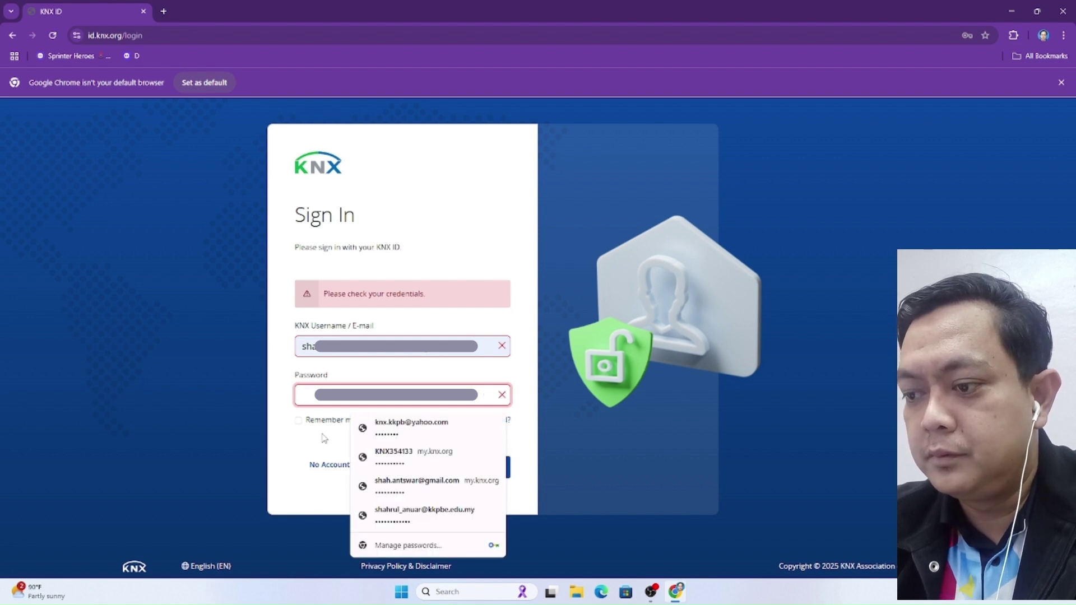
pyautogui.write('•••')
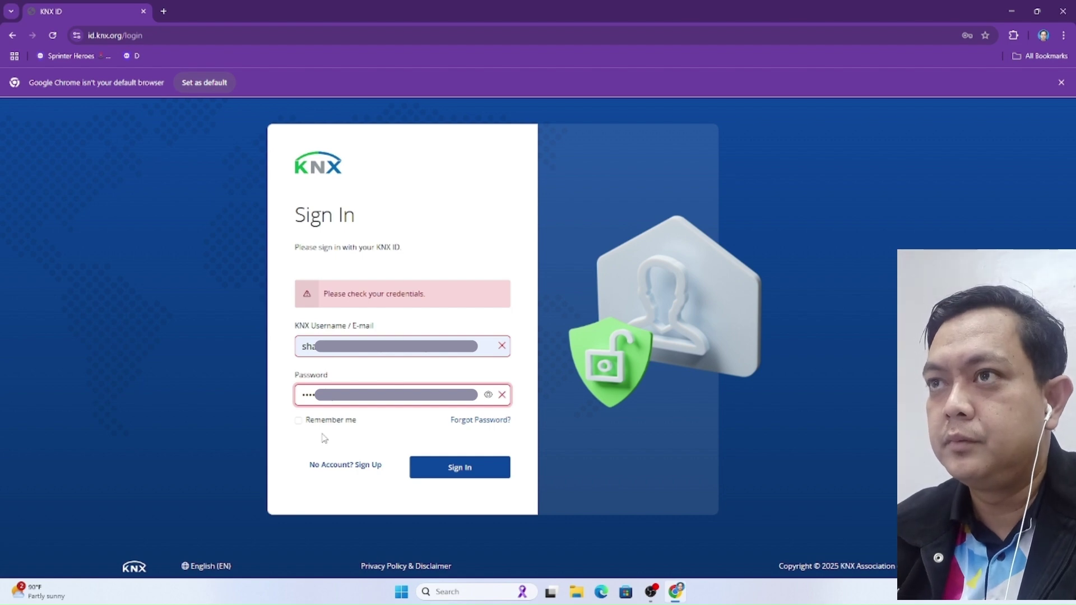
# Step: Sign in again, go to Shop > Overview, and decline Chrome's password update
pyautogui.click(461, 473)
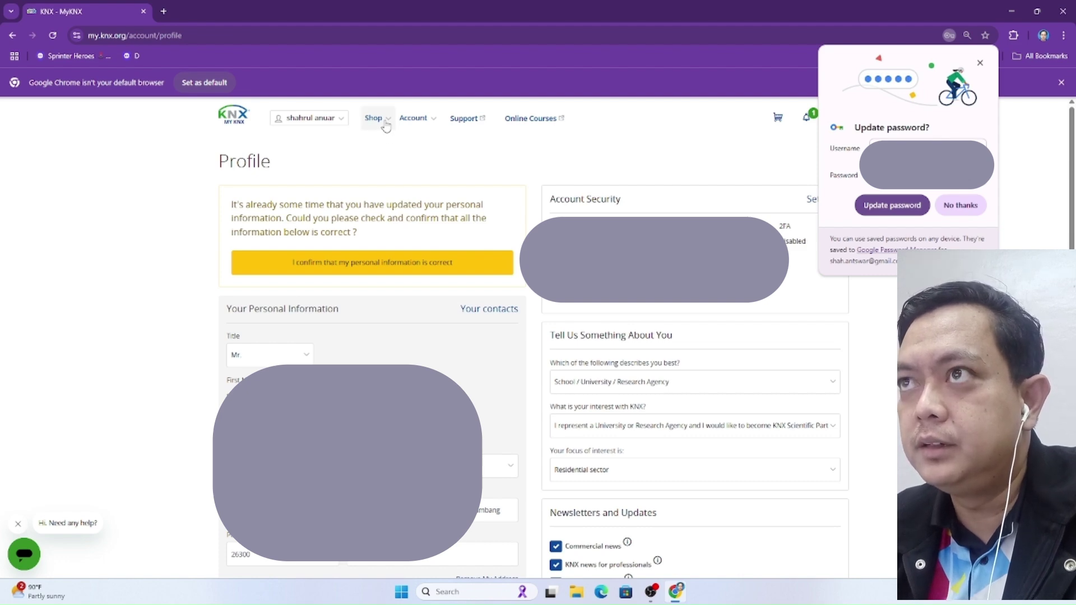
pyautogui.click(385, 126)
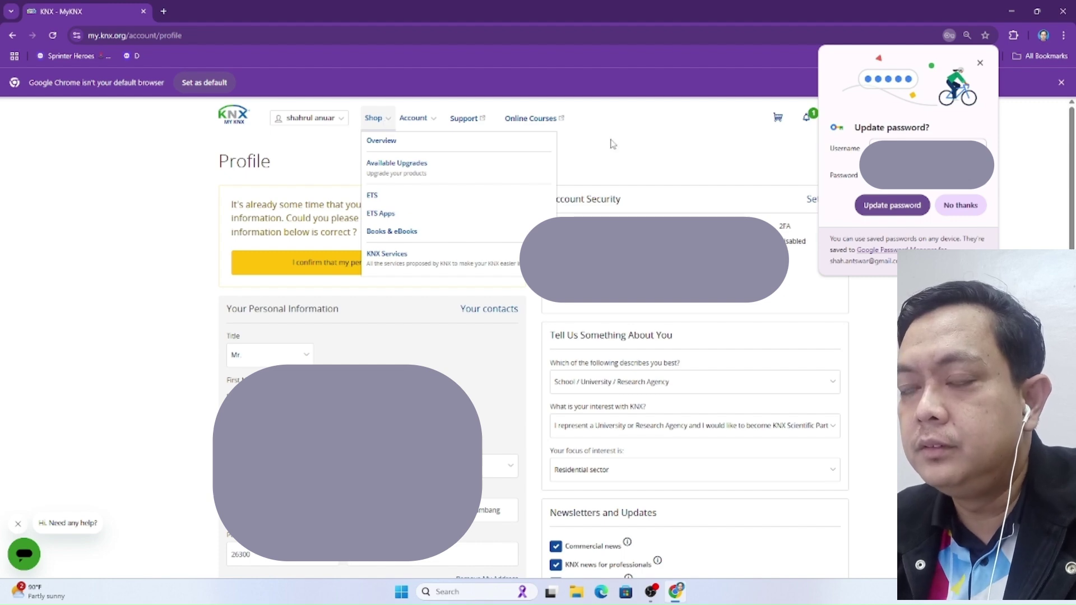
pyautogui.click(392, 141)
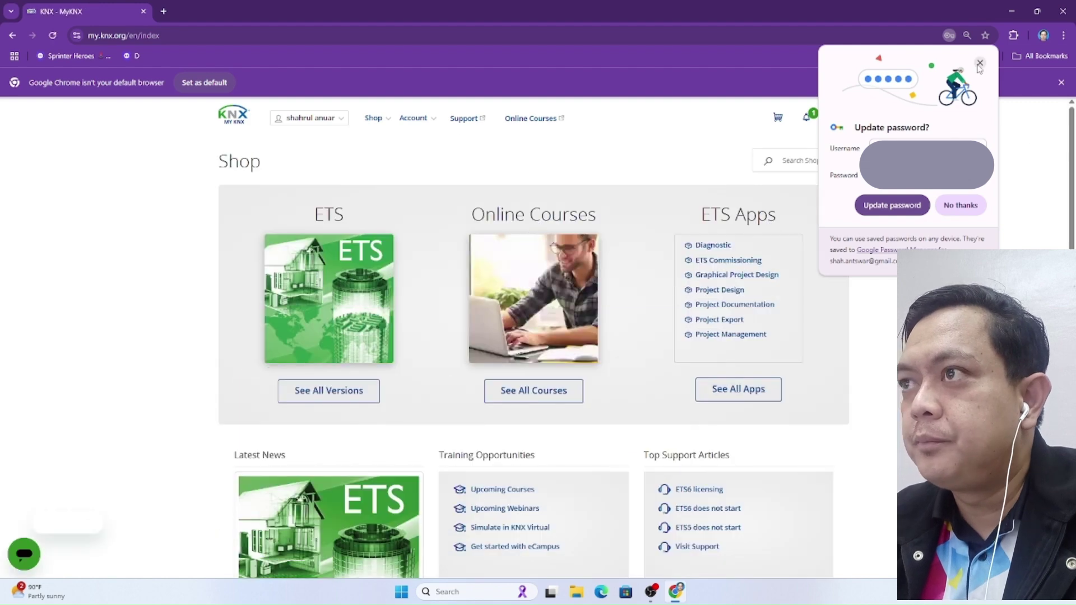
pyautogui.click(965, 207)
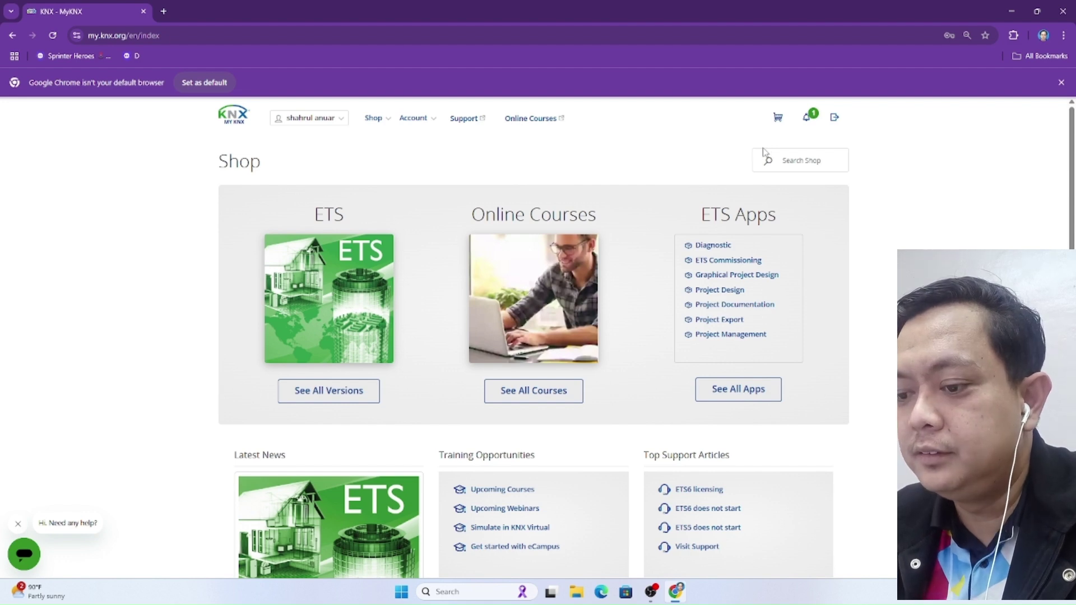
# Step: Search the shop for 'knx virtual' and add the free €0.00 product to the basket
pyautogui.click(788, 162)
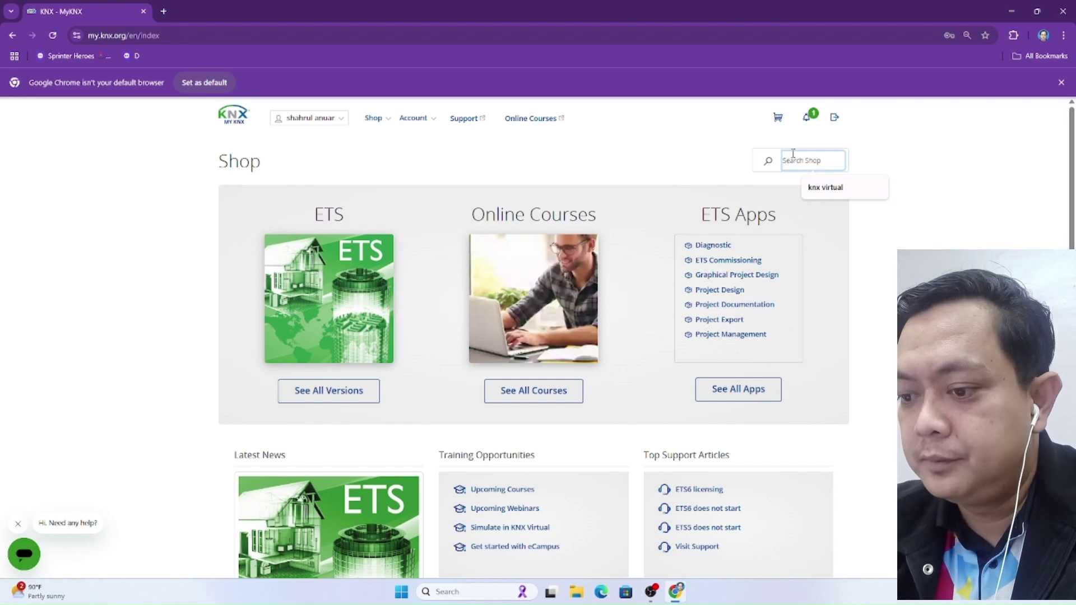
pyautogui.write('knx vir')
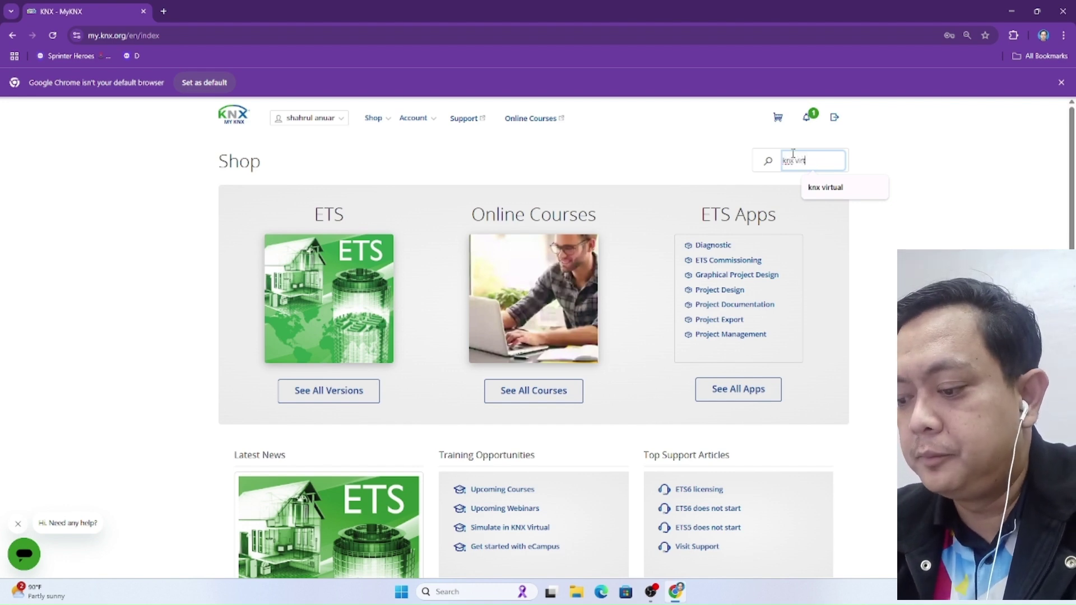
pyautogui.write('tual')
pyautogui.press('Return')
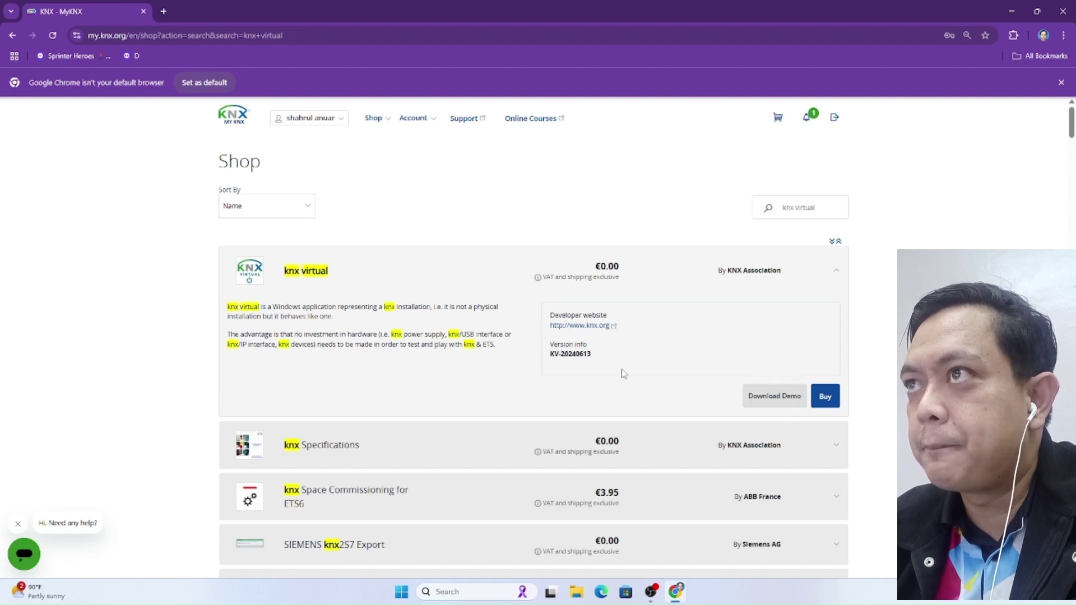
pyautogui.click(819, 398)
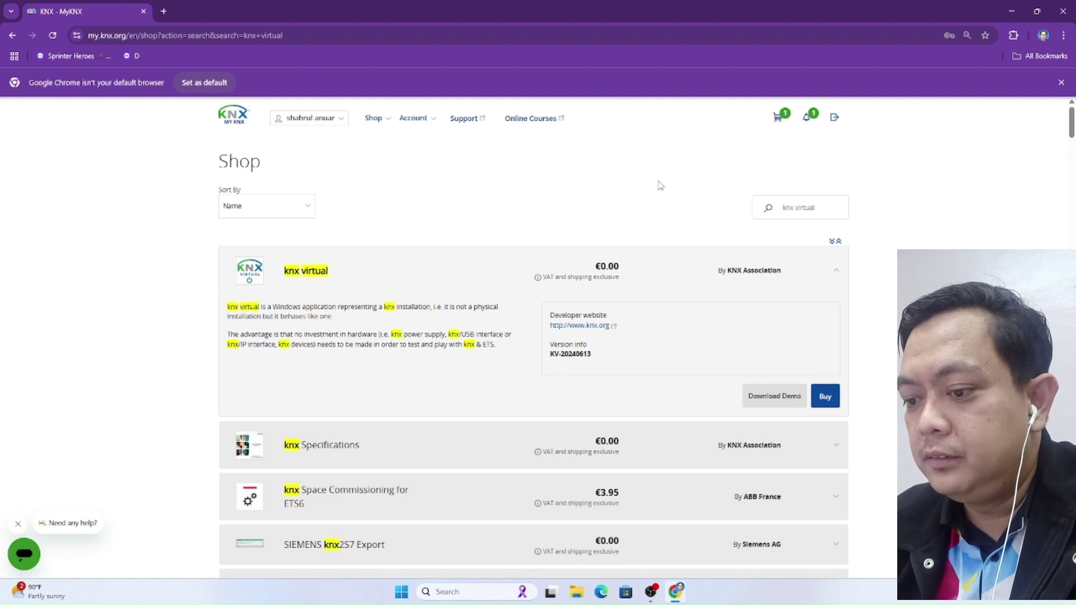
# Step: Check out the cart and continue past the Address step to Payment
pyautogui.click(776, 123)
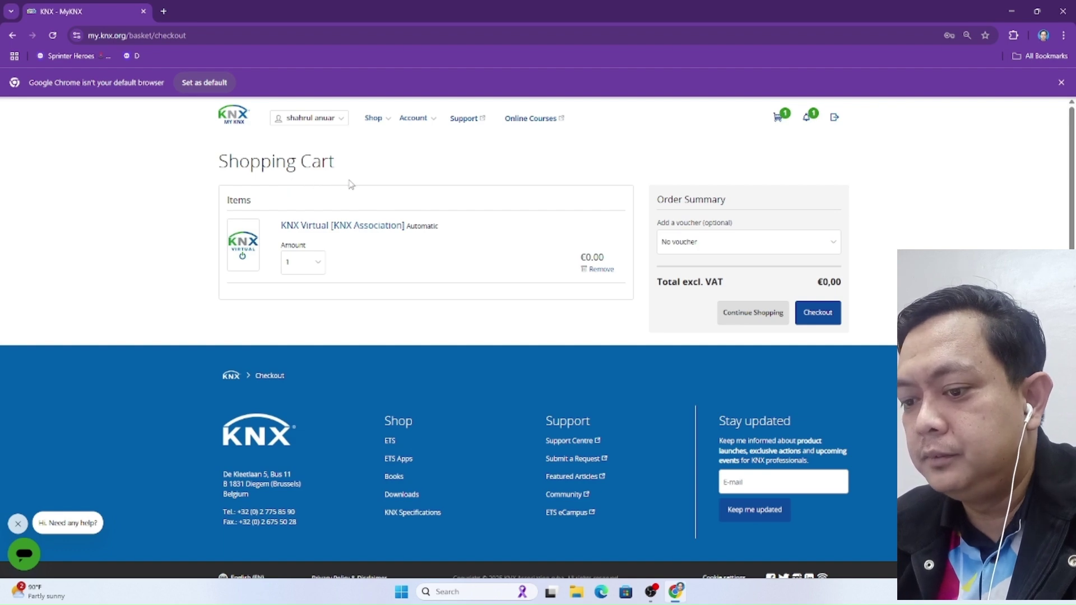
pyautogui.click(815, 317)
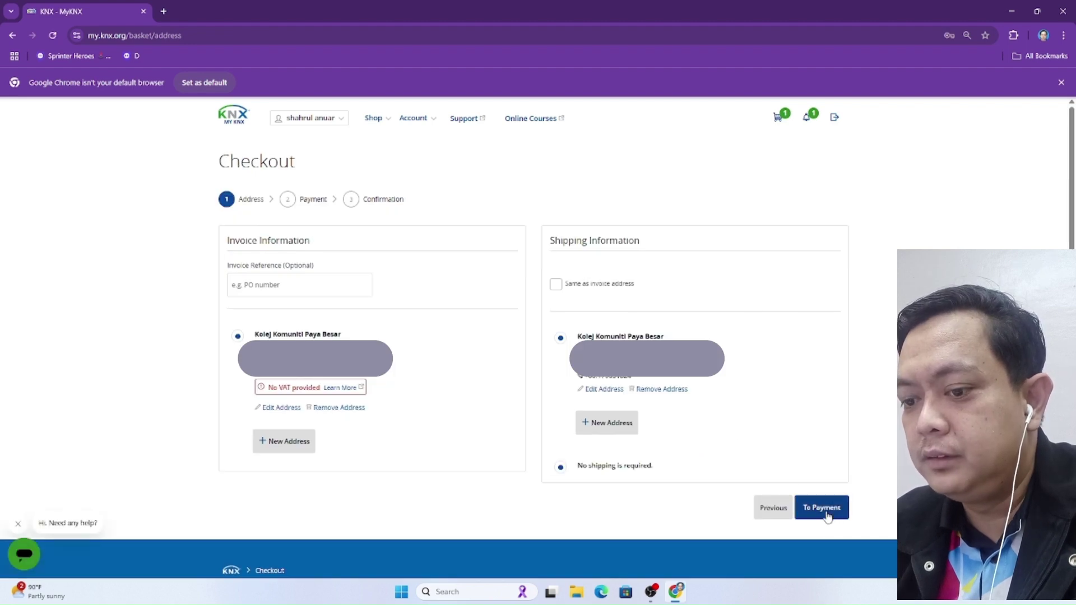
pyautogui.click(826, 515)
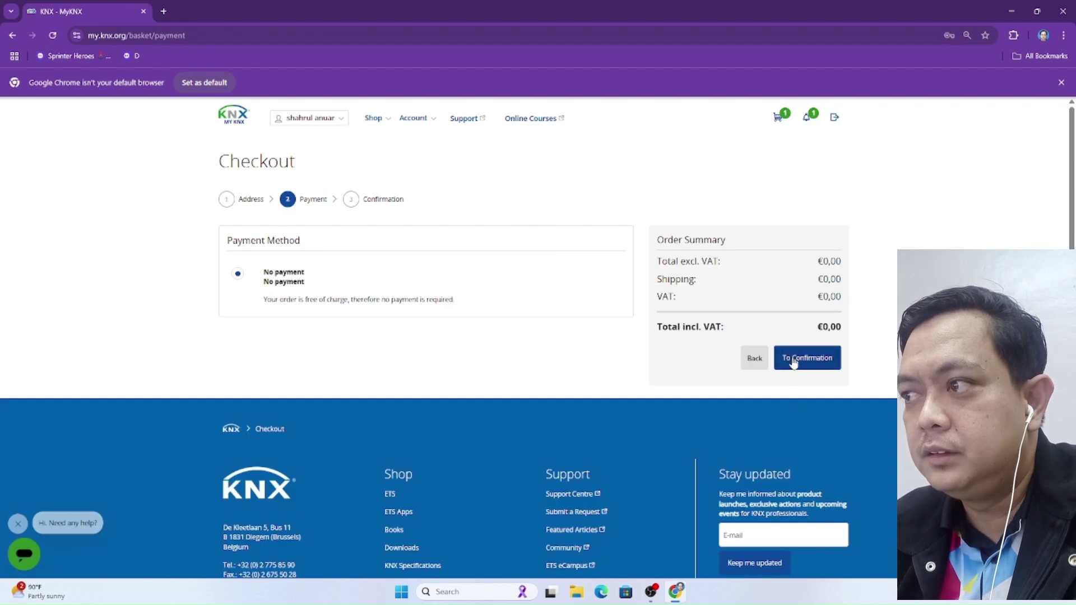
# Step: Go to Confirmation, accept the KNX Virtual licence agreement, and confirm the free order
pyautogui.click(794, 361)
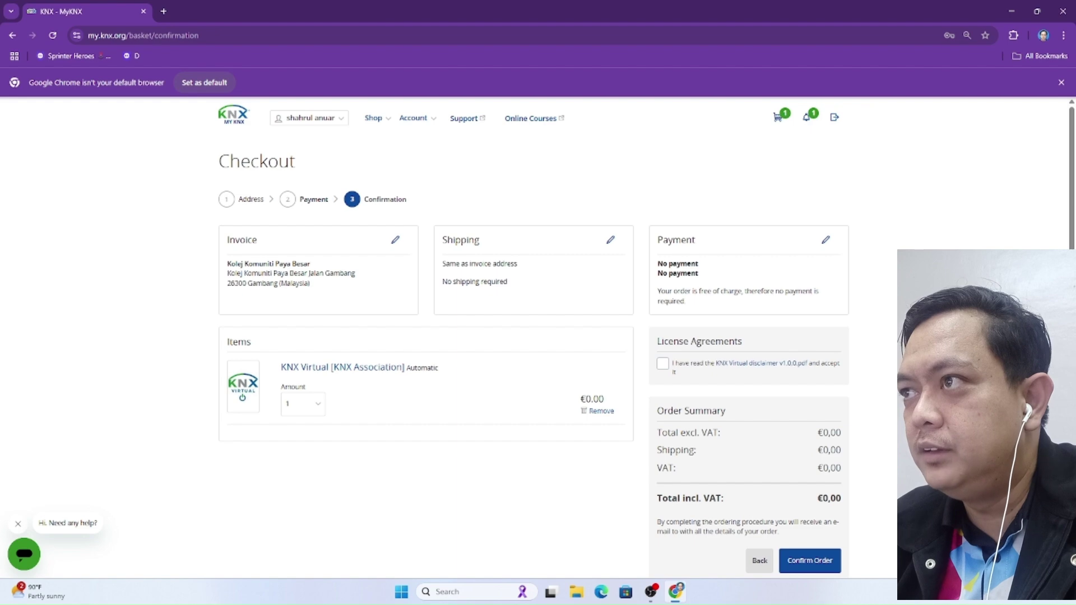
pyautogui.scroll(-1, 757, 370)
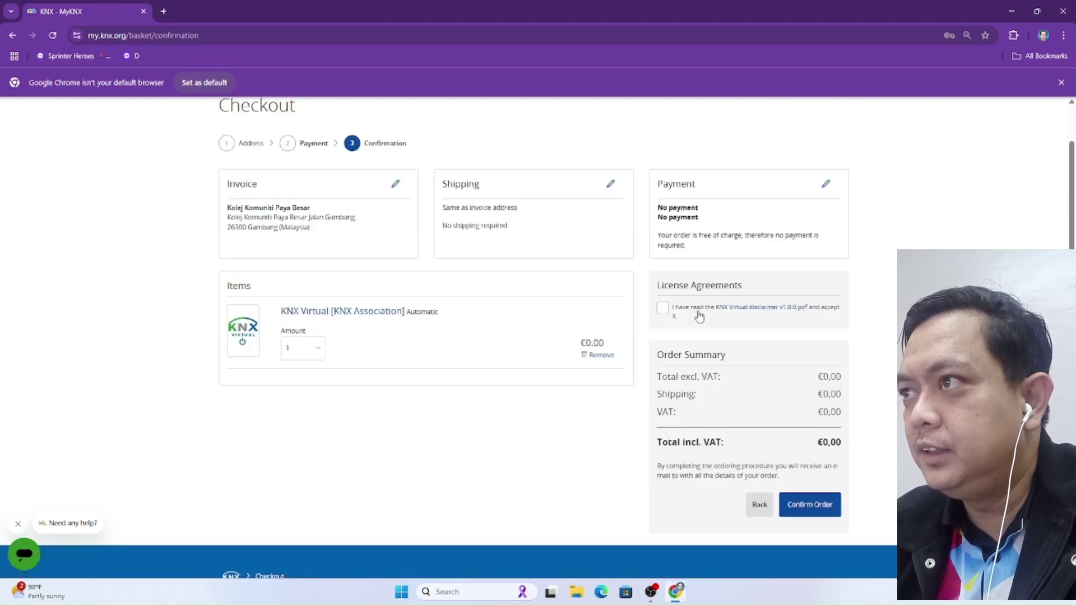
pyautogui.click(662, 308)
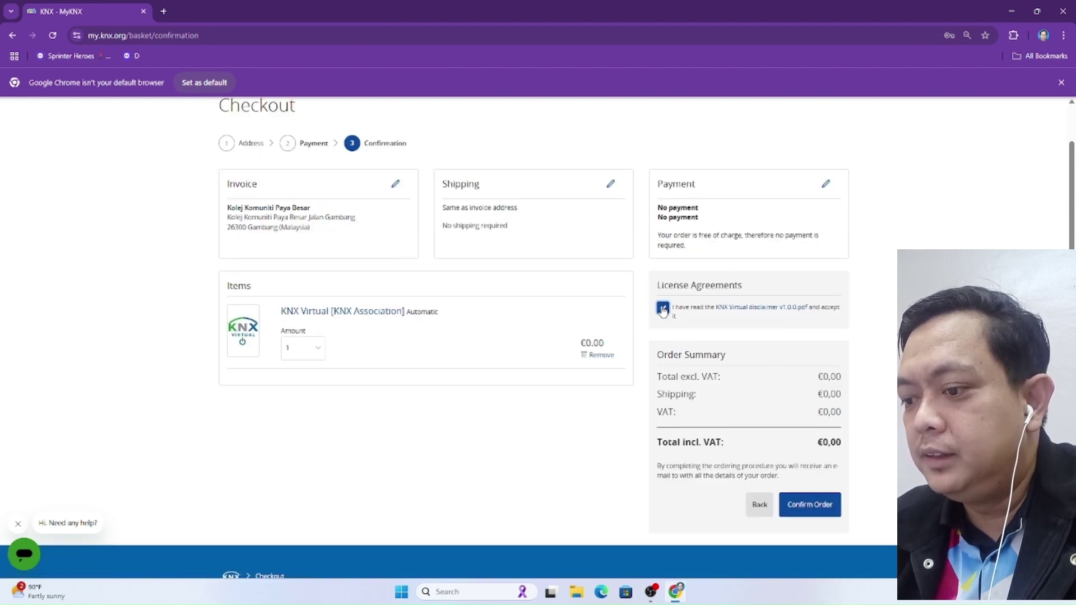
pyautogui.scroll(-1, 877, 343)
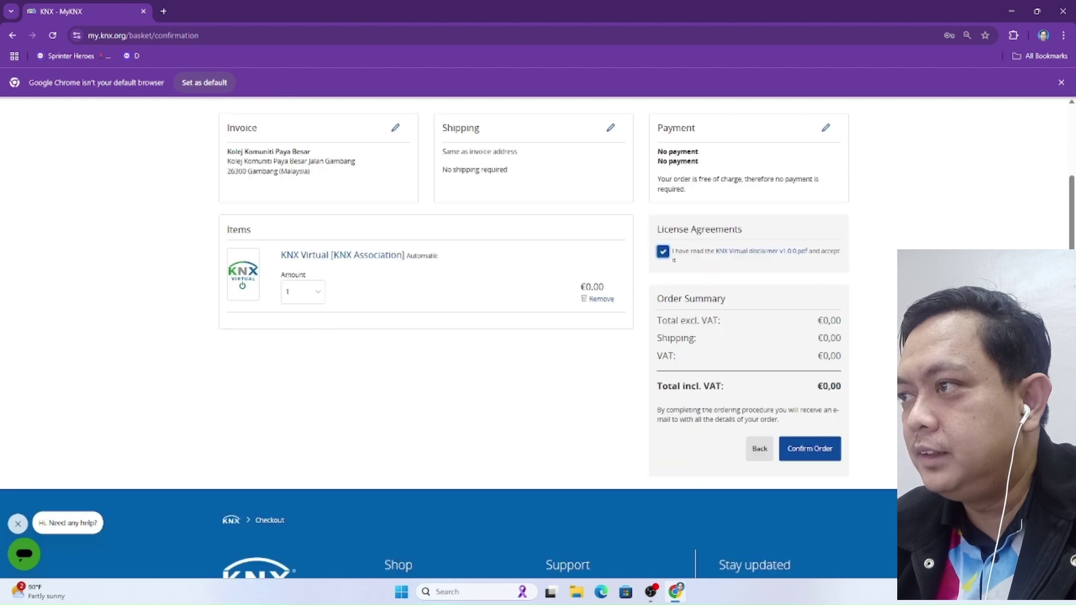
pyautogui.click(812, 448)
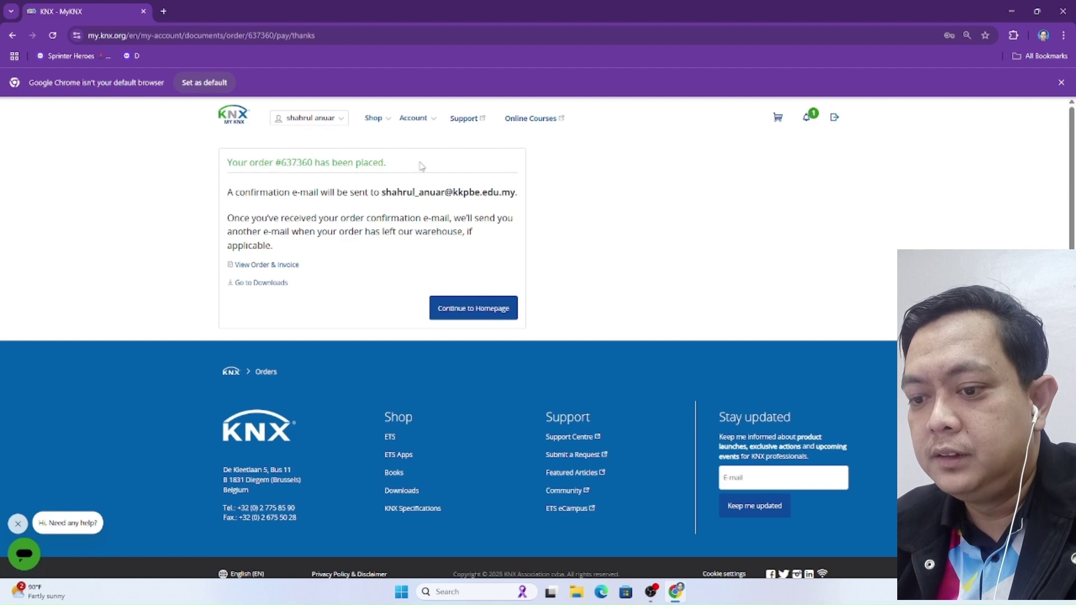
# Step: From Account > Products, expand the first KNX Virtual licence and download the software zip
pyautogui.click(474, 309)
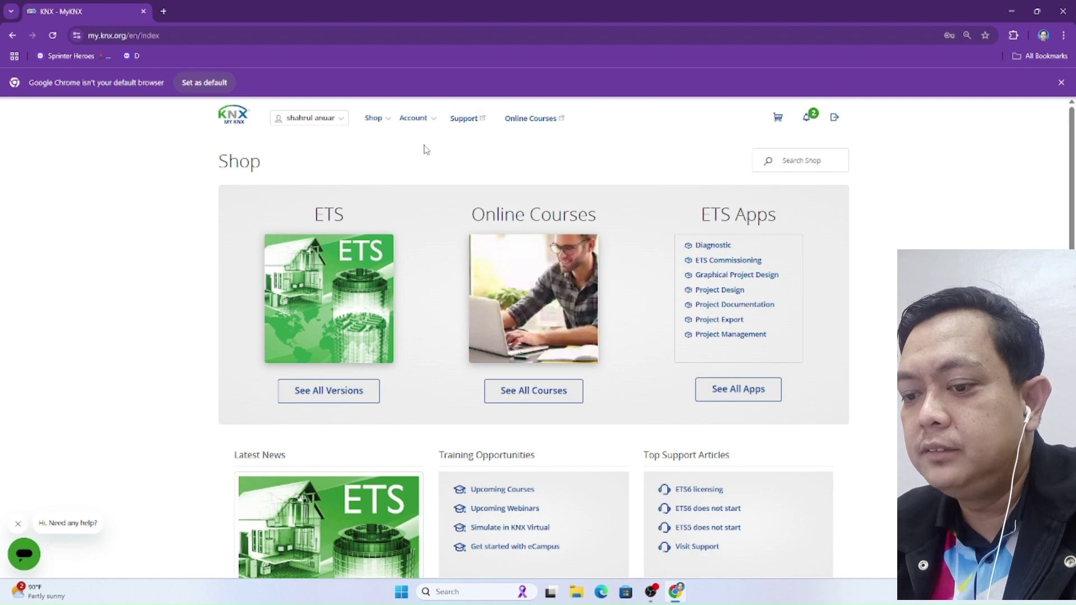
pyautogui.click(435, 120)
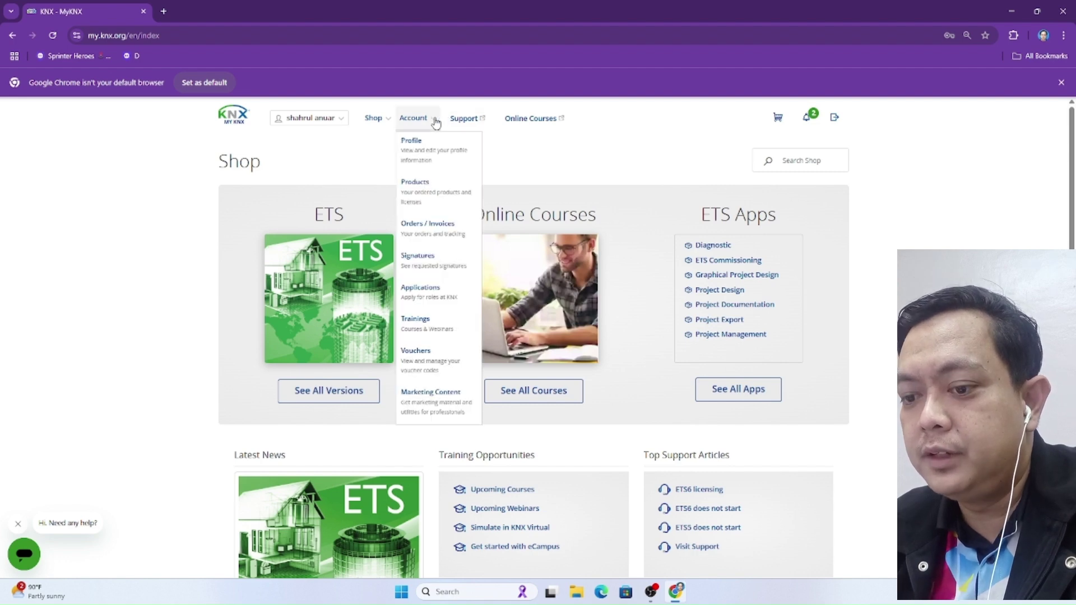
pyautogui.click(418, 194)
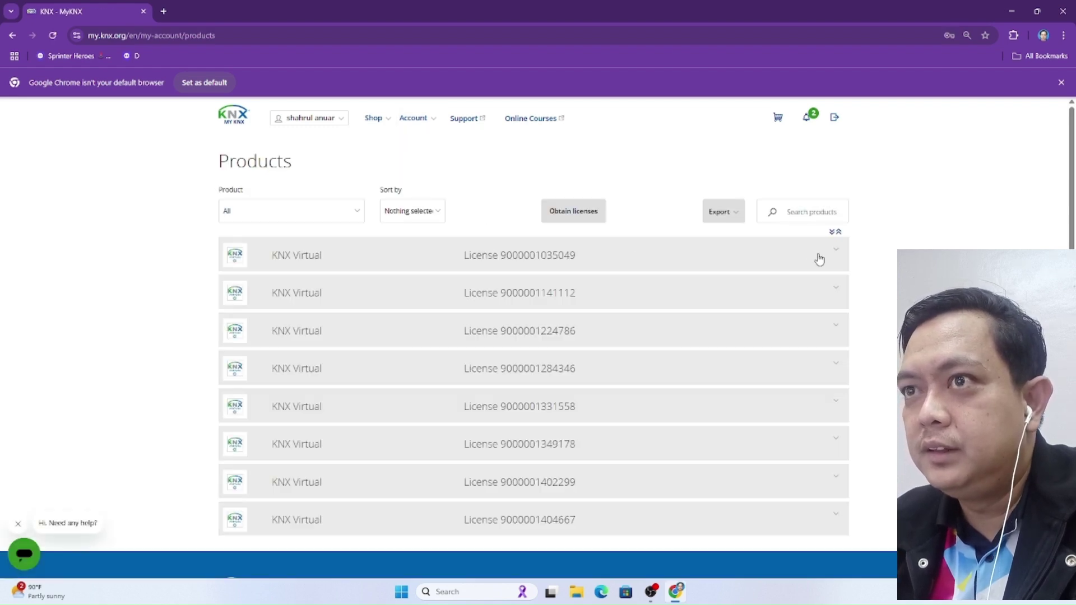
pyautogui.click(836, 255)
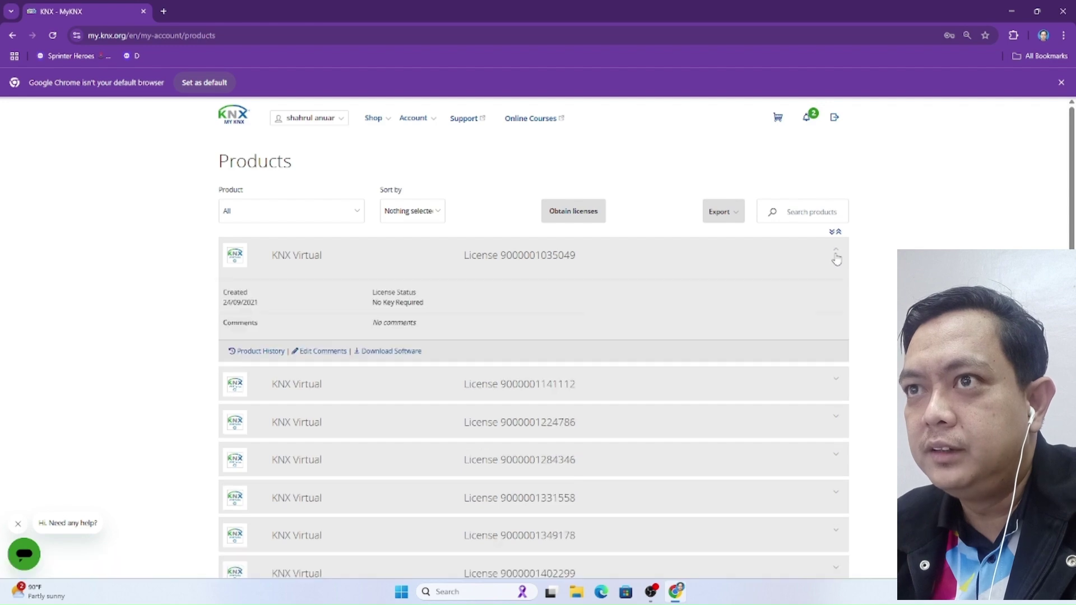
pyautogui.click(388, 352)
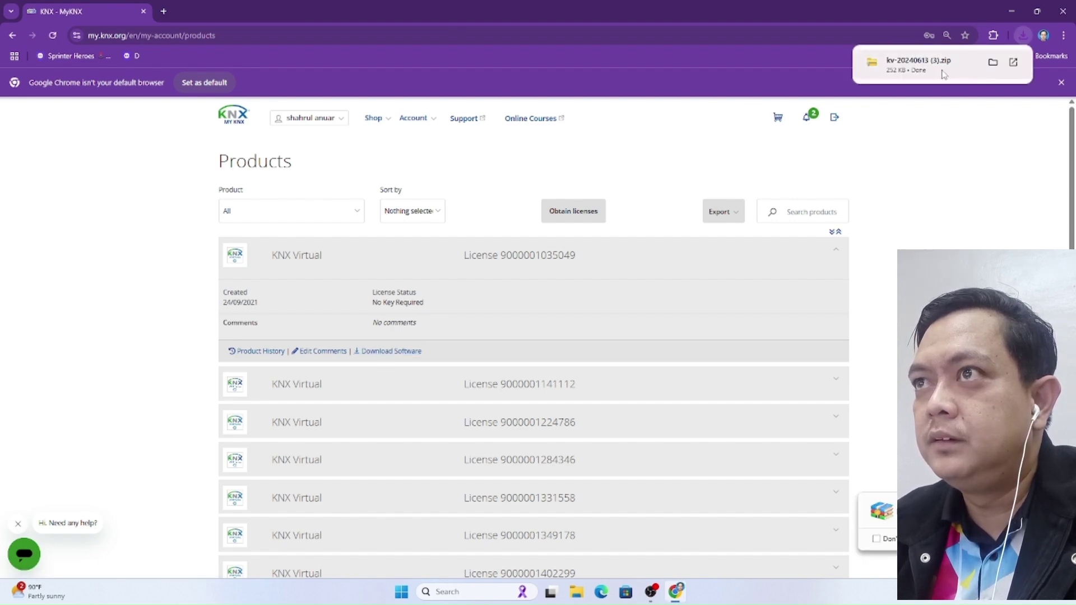
# Step: Run KV from the downloaded zip, keep default IP settings, and allow firewall access
pyautogui.click(943, 74)
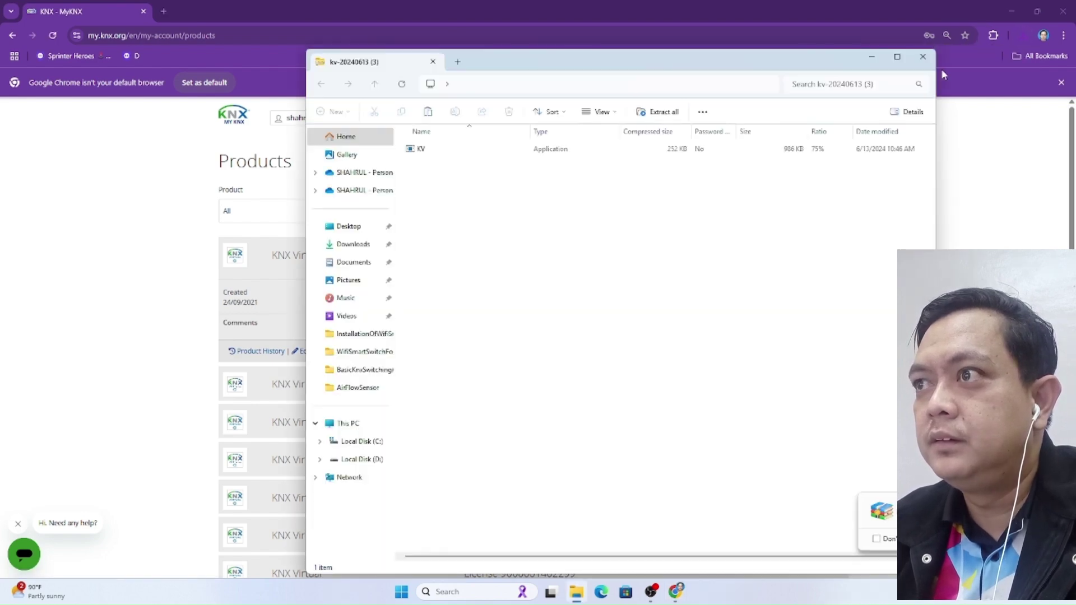
pyautogui.doubleClick(480, 154)
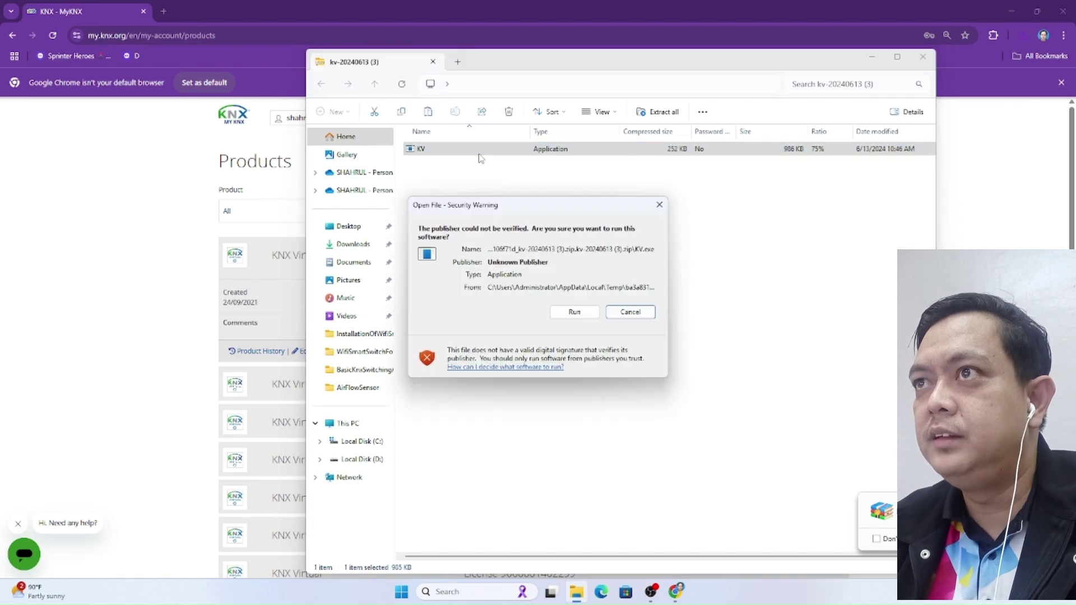
pyautogui.click(575, 313)
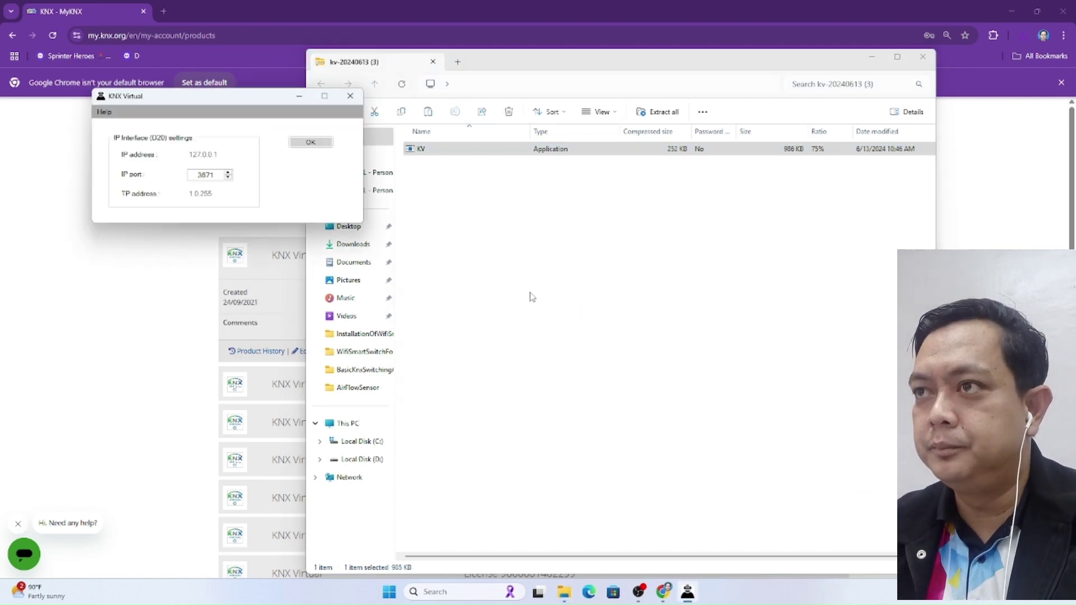
pyautogui.click(312, 143)
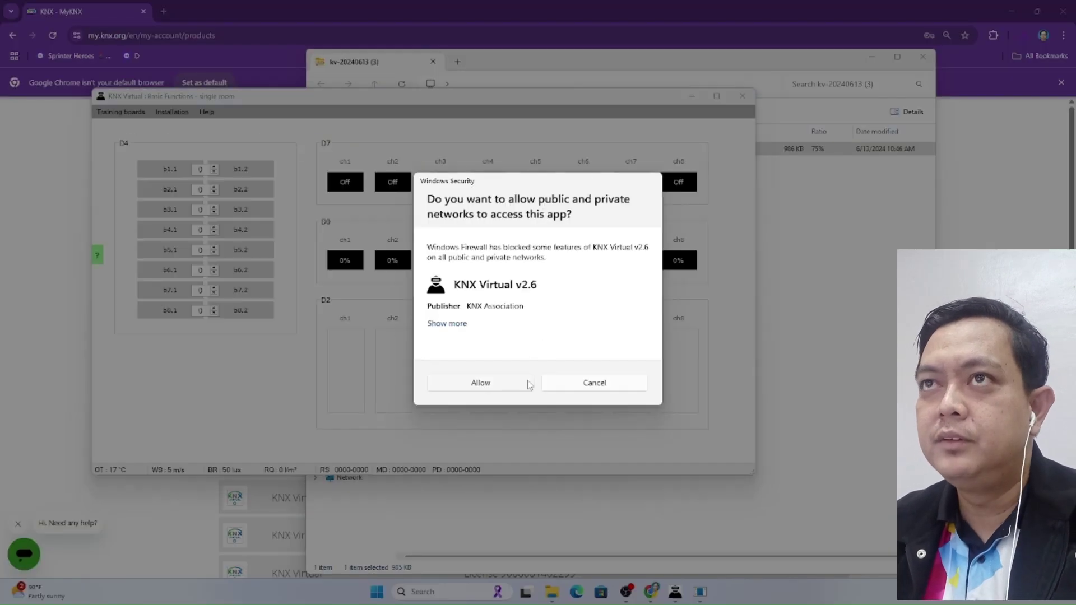
pyautogui.click(488, 384)
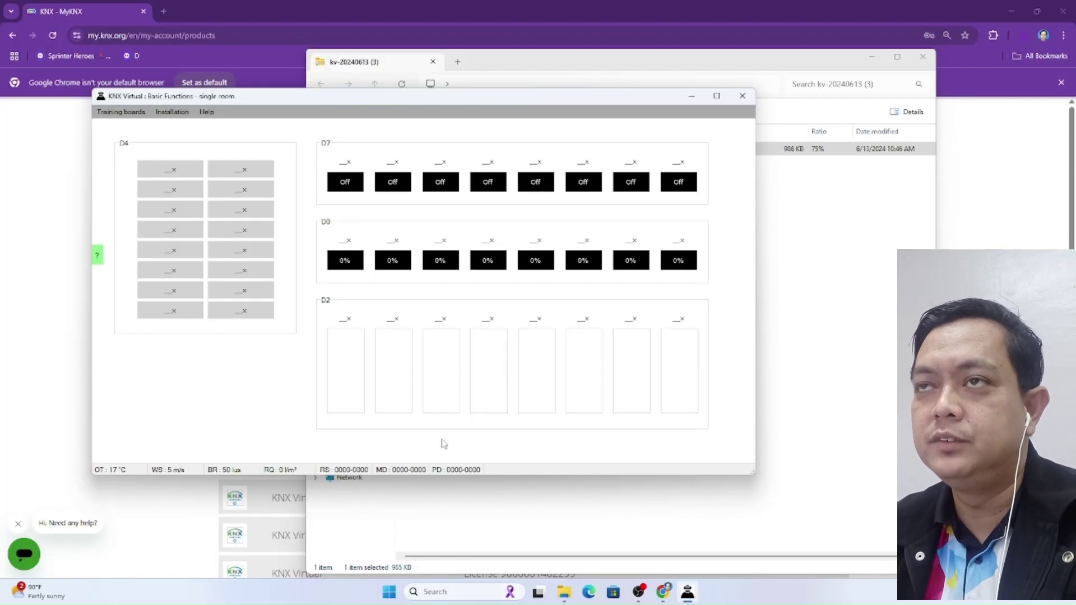